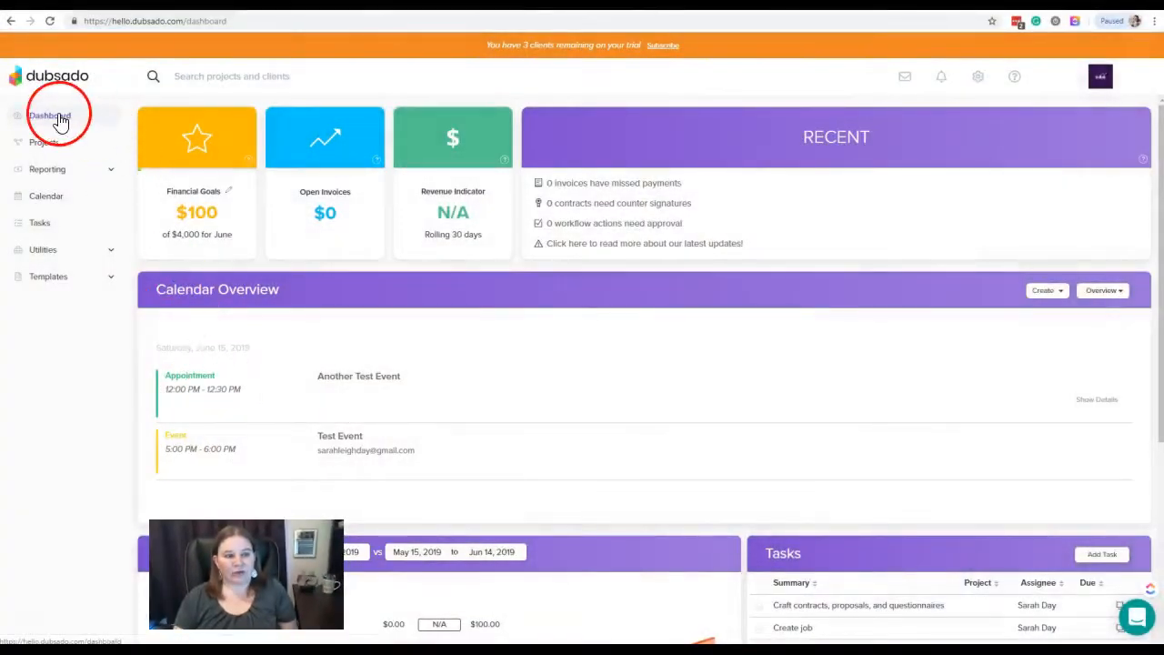
- Expand Utilities in the sidebar to show Form List, Address Book and Time Tracker
{"action": "left_click", "coordinate": [113, 255]}
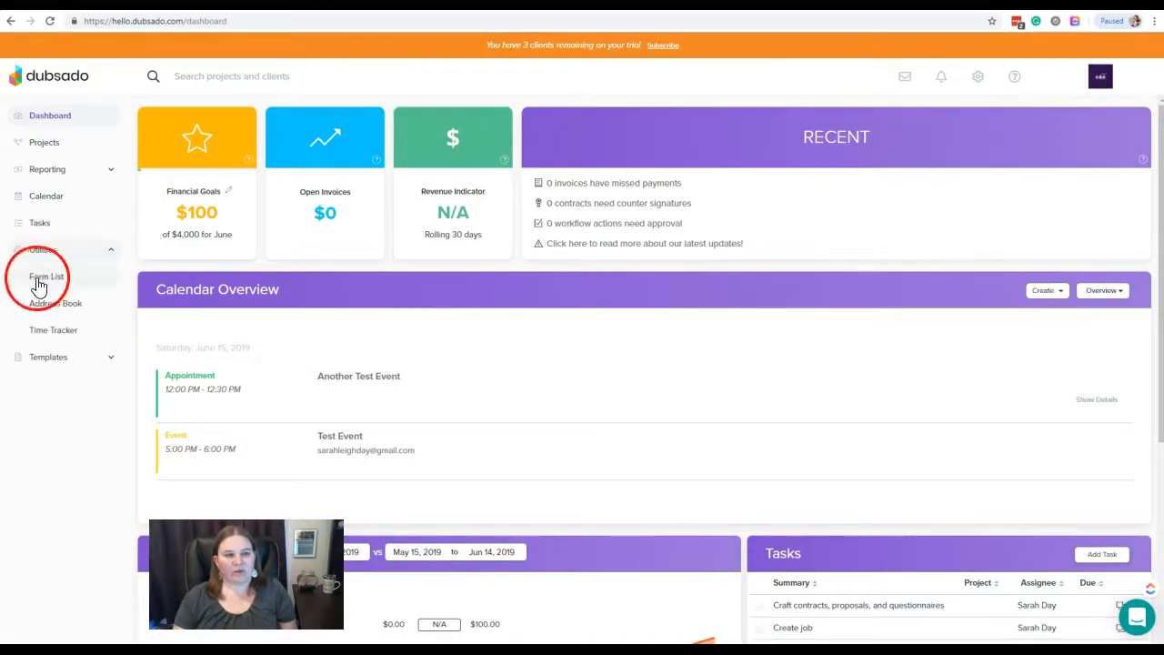
- Go to the Address Book, which lists the single sample client
{"action": "left_click", "coordinate": [73, 307]}
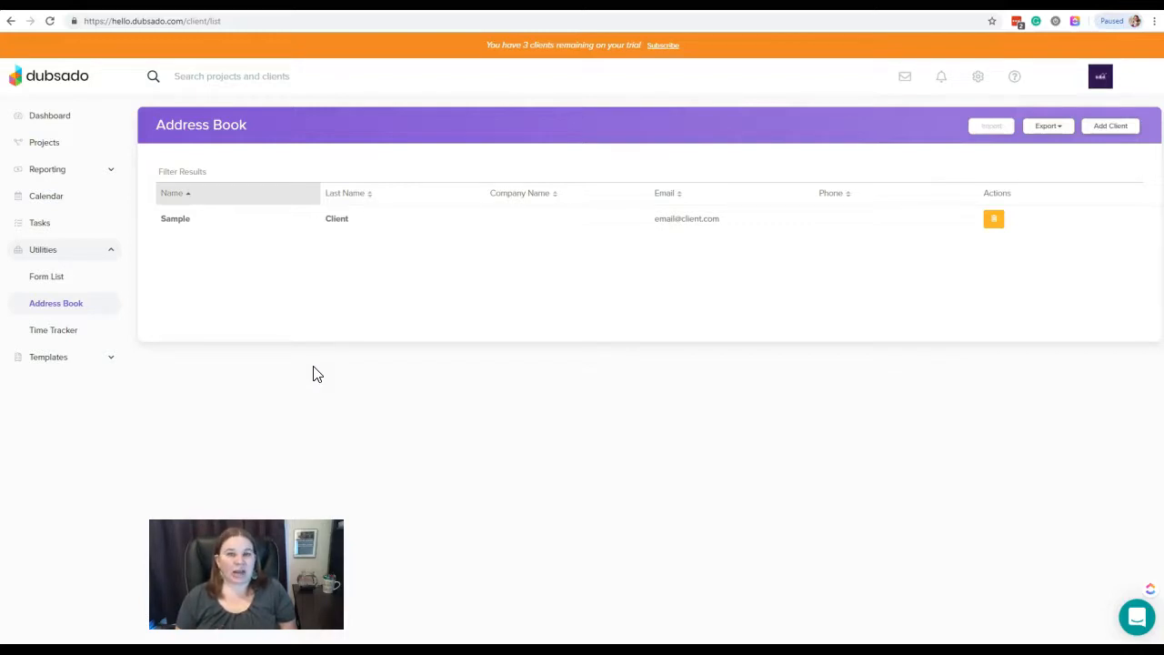
{"action": "left_click", "coordinate": [313, 359]}
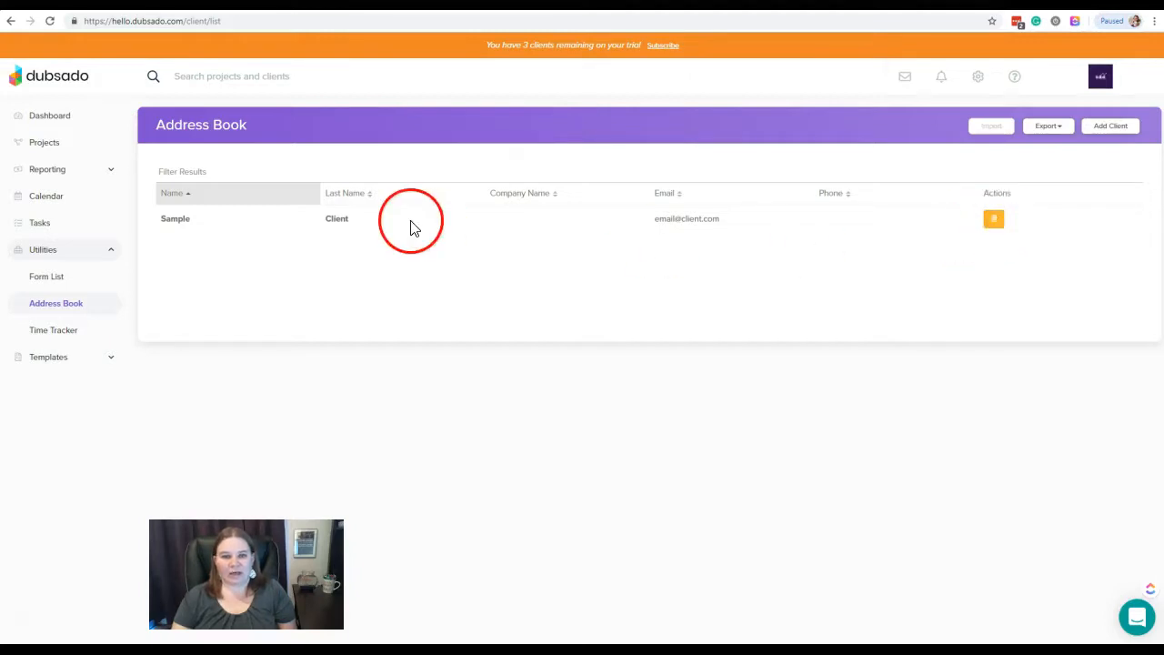
{"action": "left_click", "coordinate": [182, 173]}
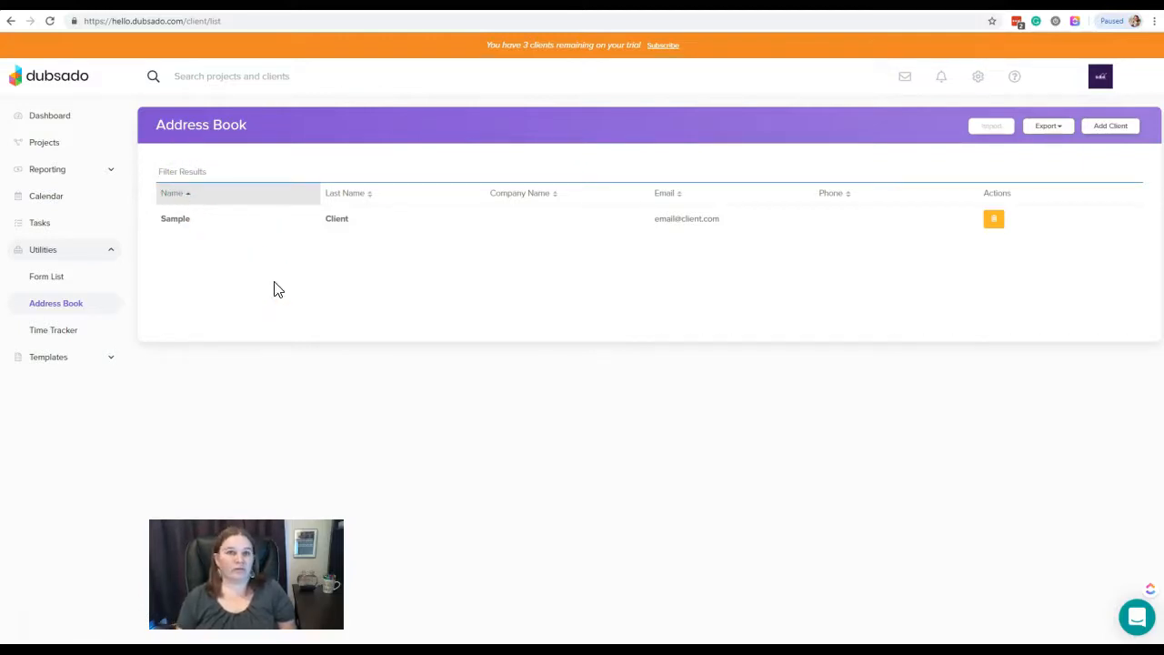
{"action": "type", "text": "Sample"}
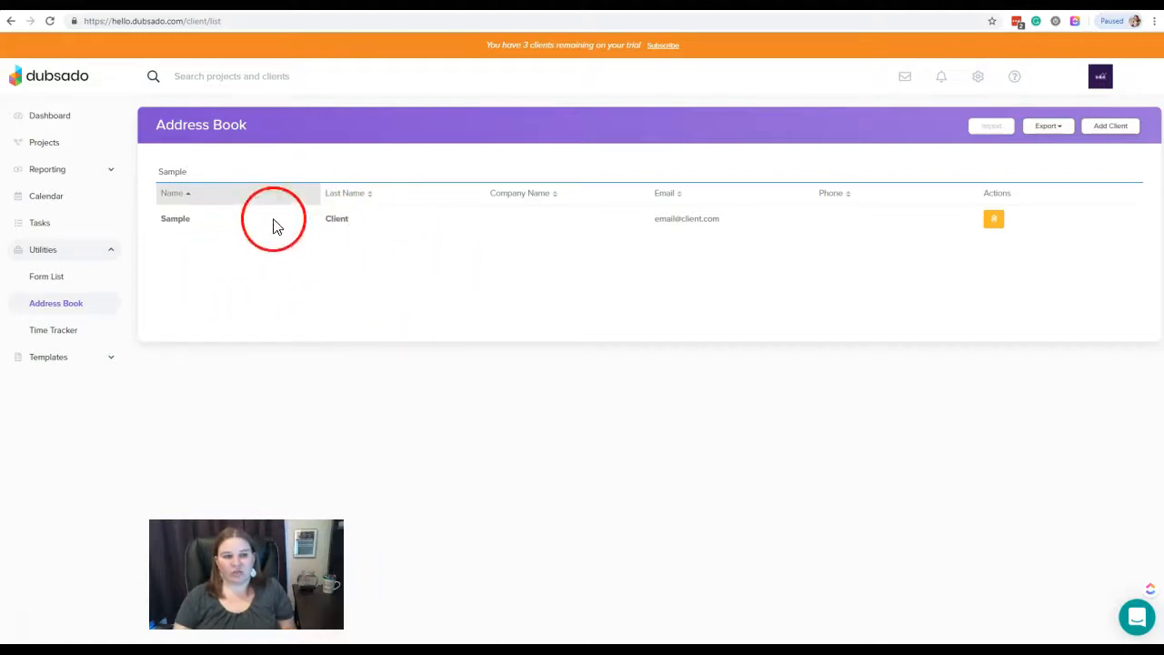
{"action": "left_click_drag", "start_coordinate": [200, 172], "coordinate": [157, 169]}
{"action": "key", "text": "BackSpace"}
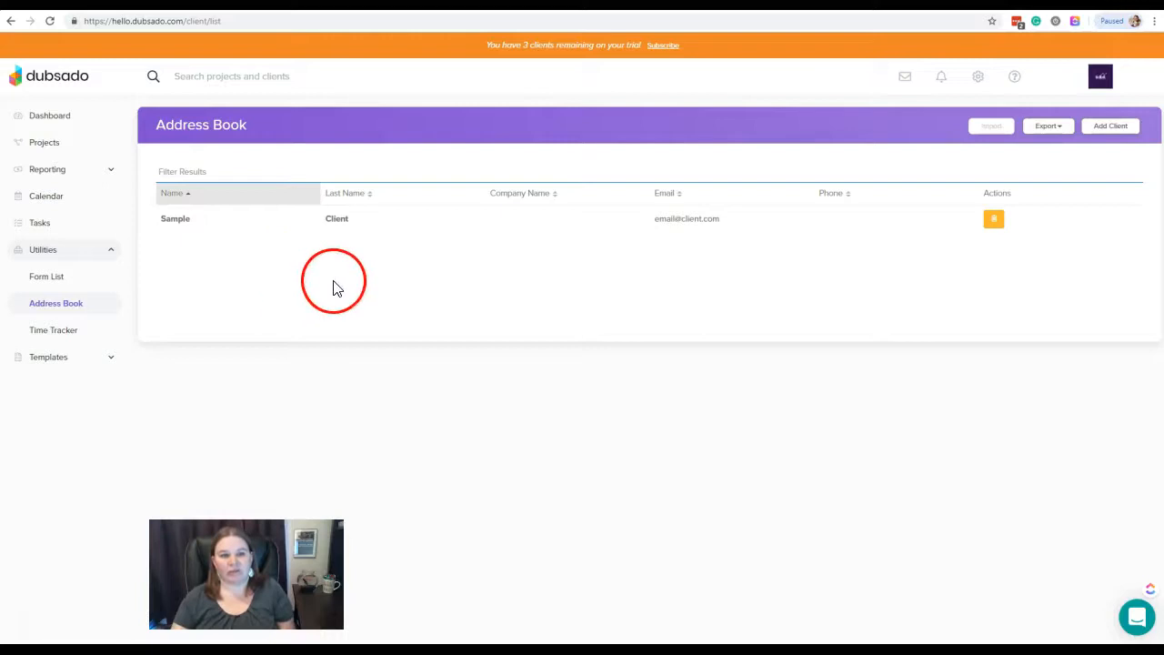
- Sort the client list by first name, then last name, and finally company name
{"action": "left_click", "coordinate": [188, 198]}
{"action": "left_click", "coordinate": [338, 196]}
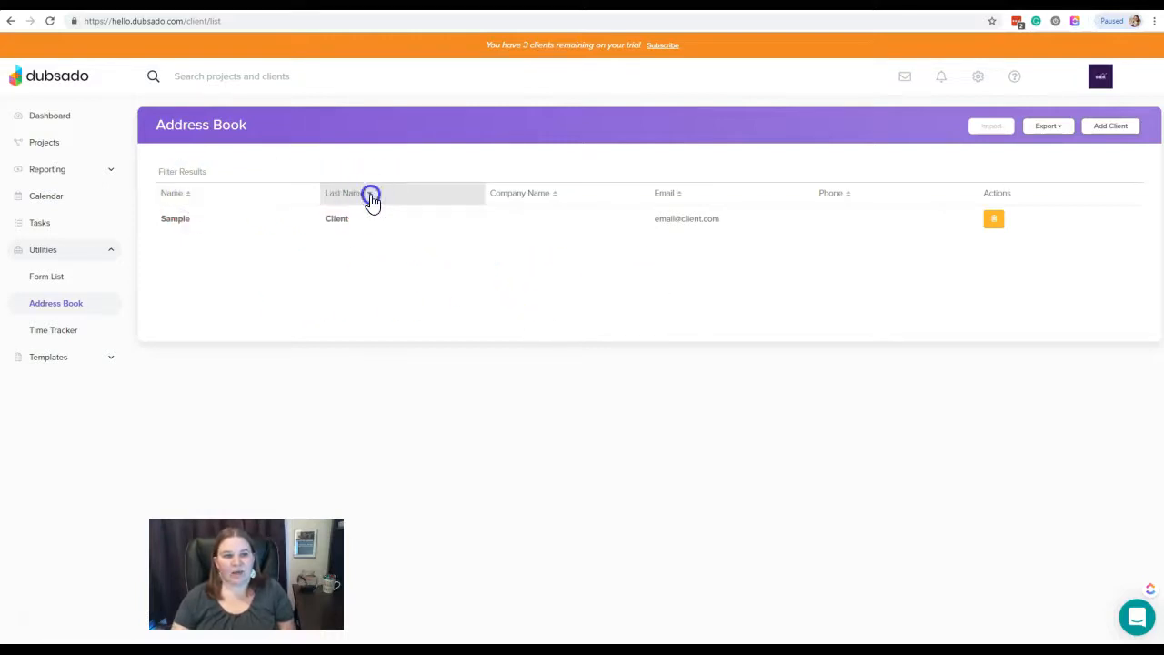
{"action": "left_click", "coordinate": [552, 196]}
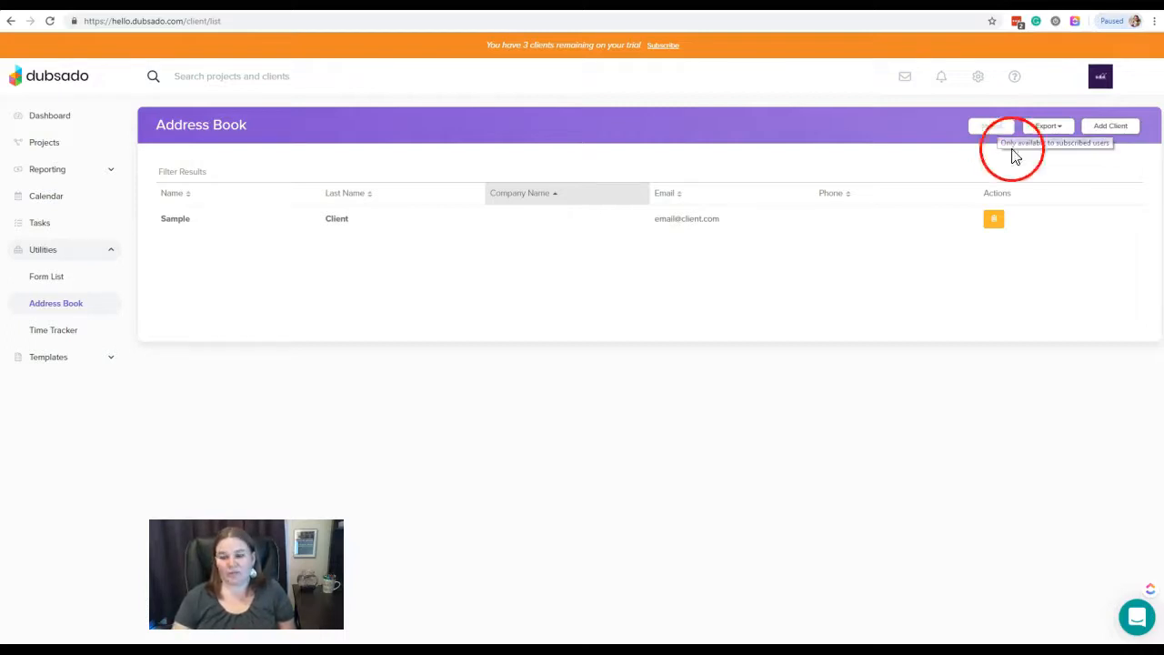
{"action": "left_click", "coordinate": [1065, 130]}
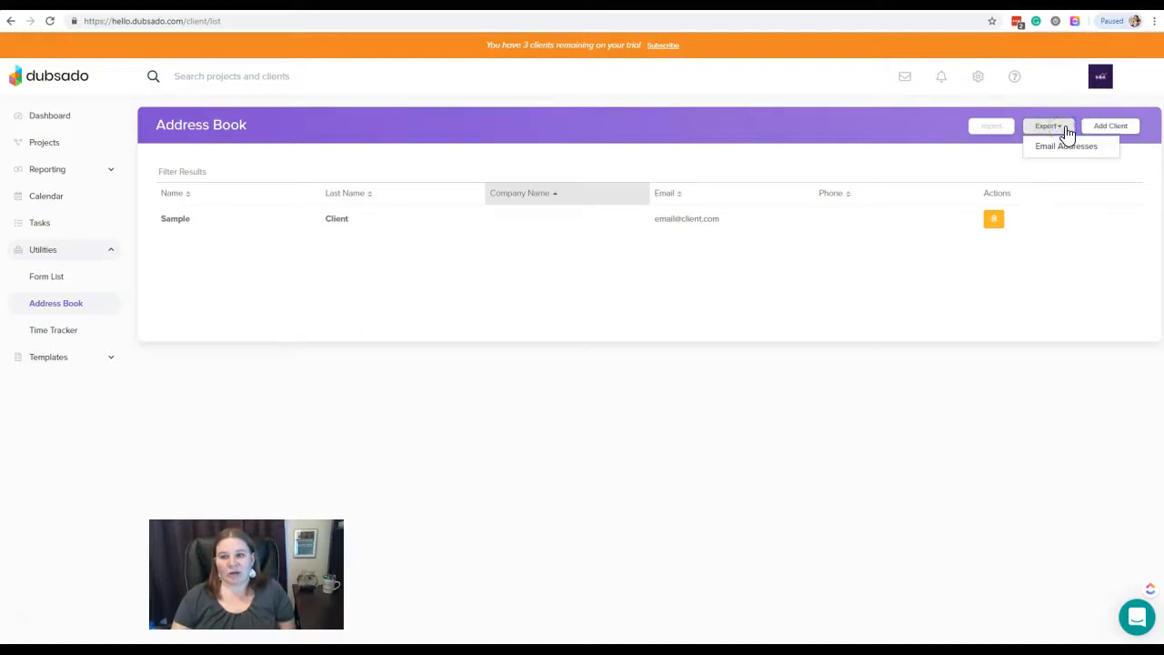
{"action": "left_click", "coordinate": [1064, 149]}
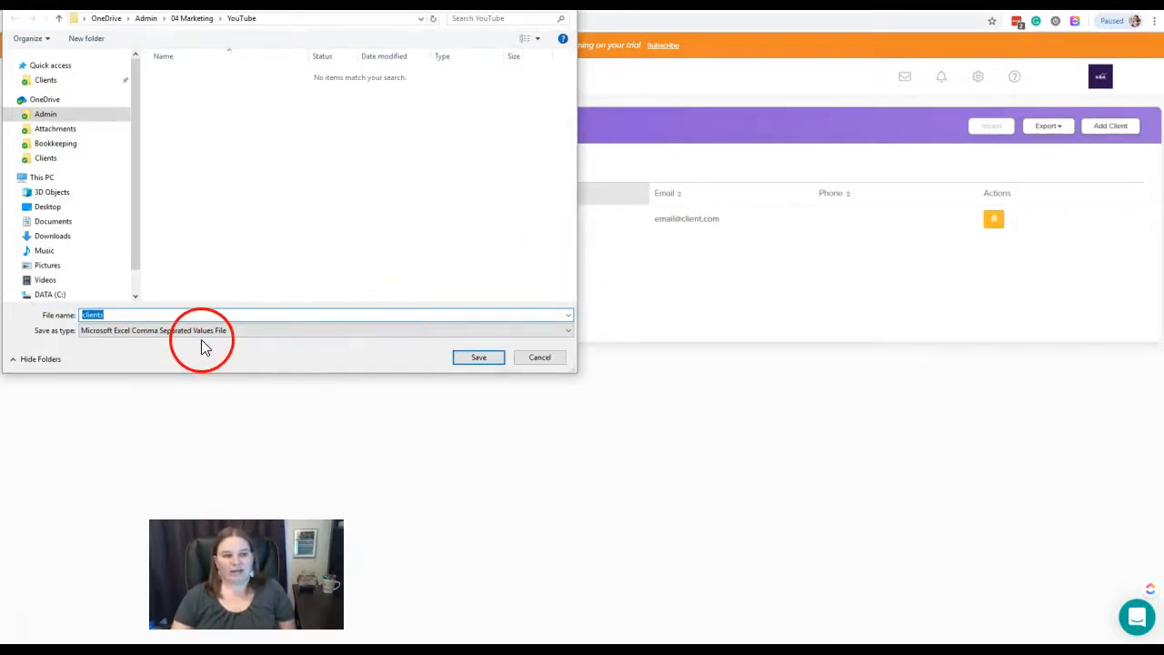
{"action": "left_click", "coordinate": [548, 359]}
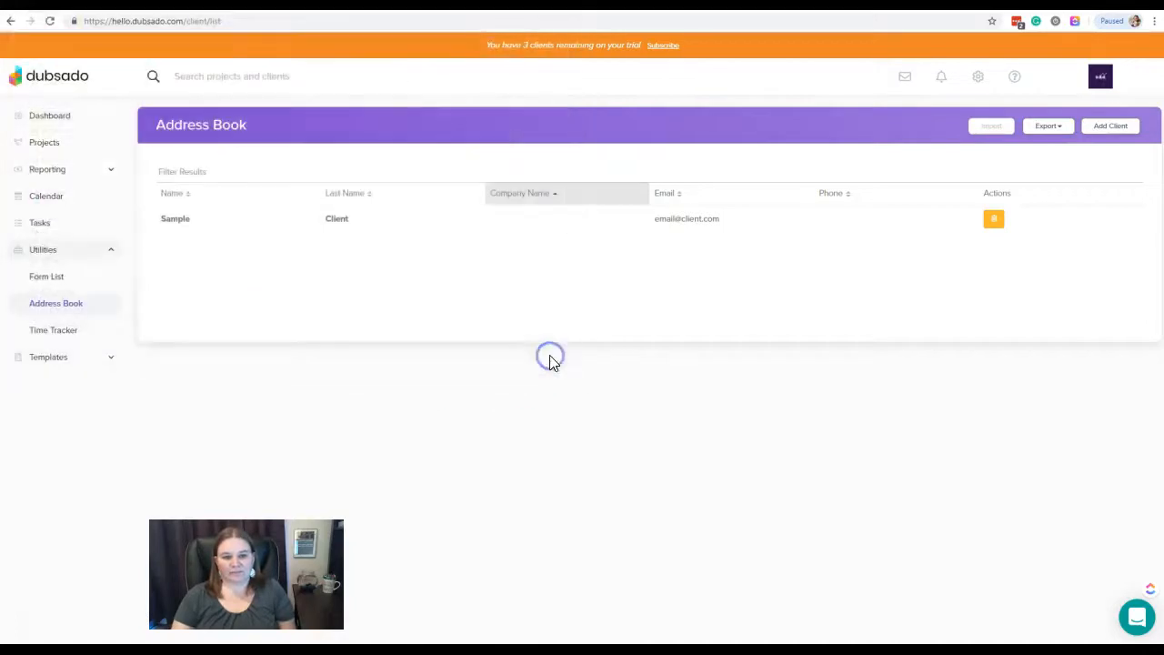
- Start a new client and enter their first name, last name, phone number and e-mail address
{"action": "left_click", "coordinate": [1116, 129]}
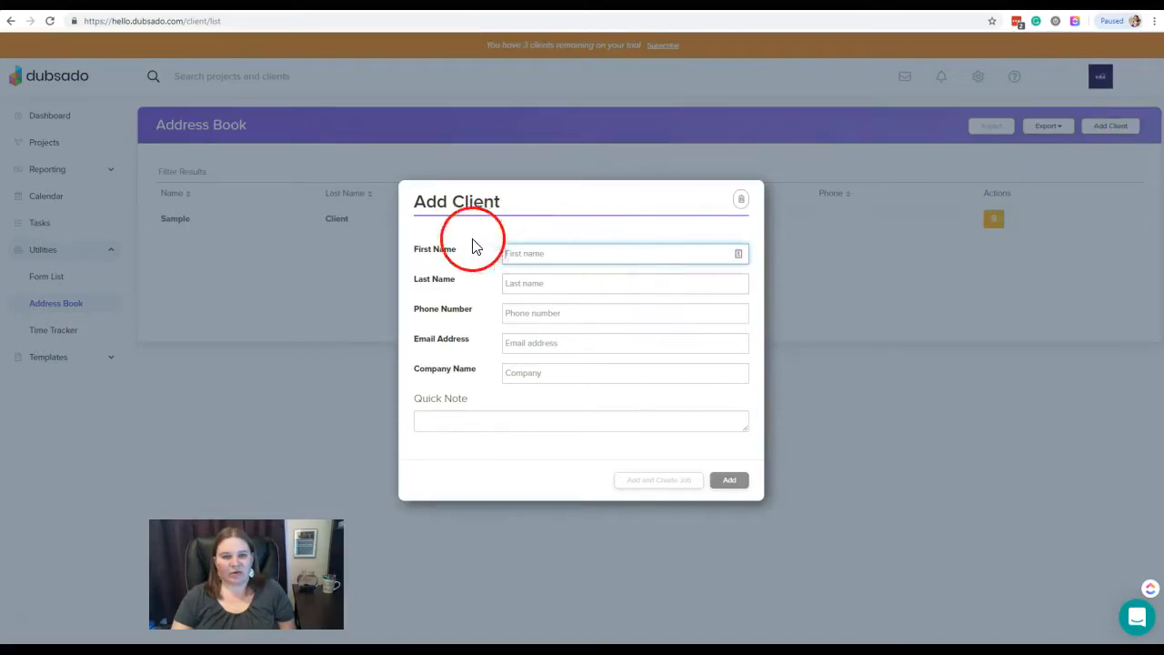
{"action": "left_click", "coordinate": [534, 259]}
{"action": "key", "text": "Tab"}
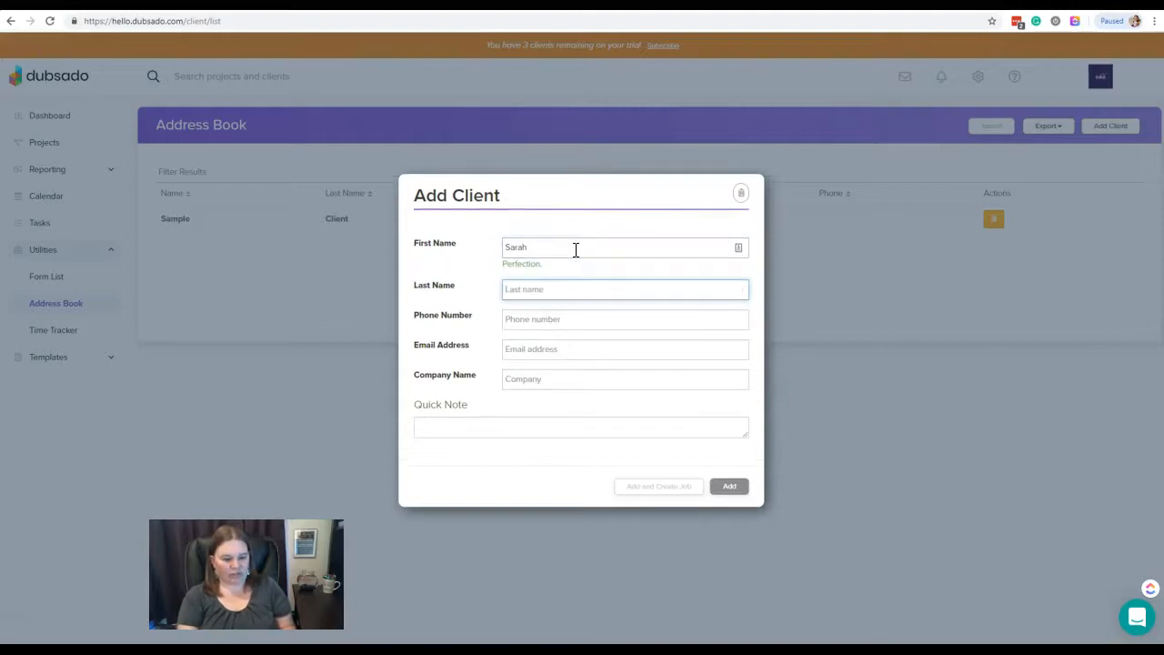
{"action": "key", "text": "Tab"}
{"action": "type", "text": "1234567890"}
{"action": "key", "text": "Tab"}
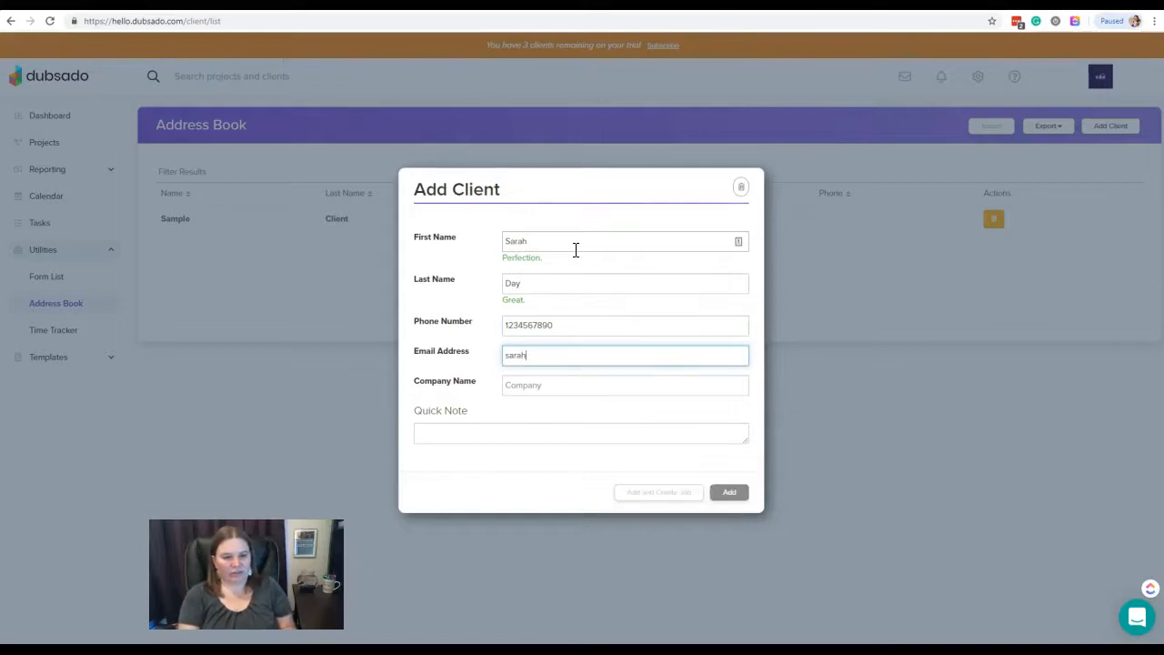
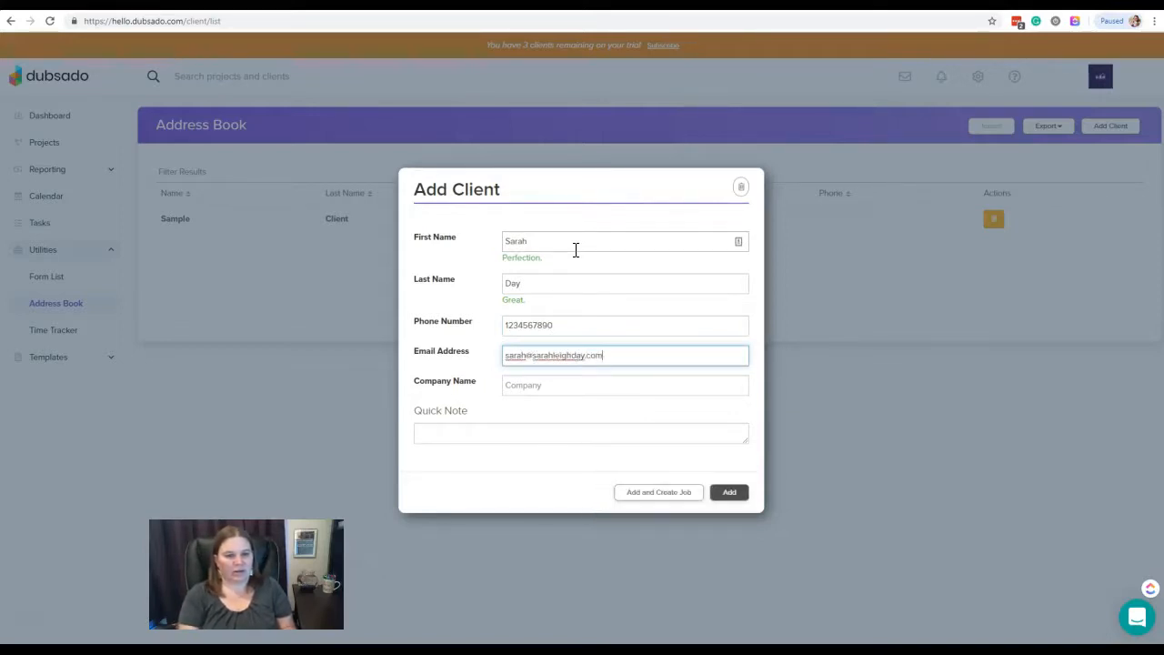
- Set the company to Tidbits Innovations and add the quick note 'met at networking event'
{"action": "key", "text": "Tab"}
{"action": "type", "text": "Tidbits Innovations"}
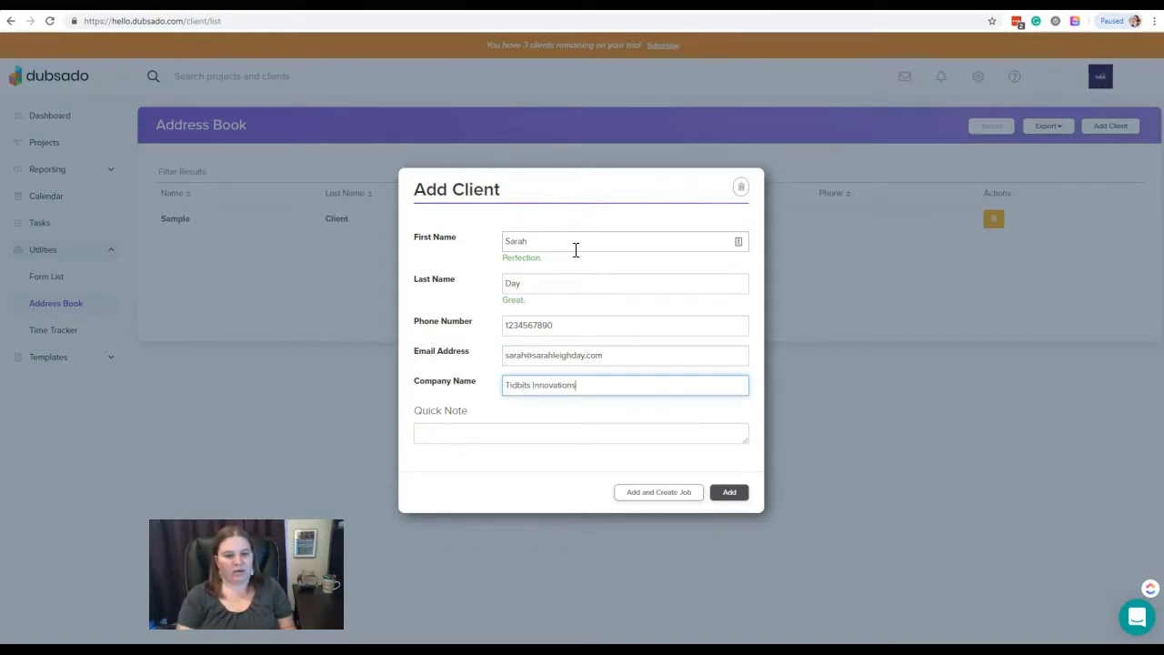
{"action": "left_click", "coordinate": [536, 435]}
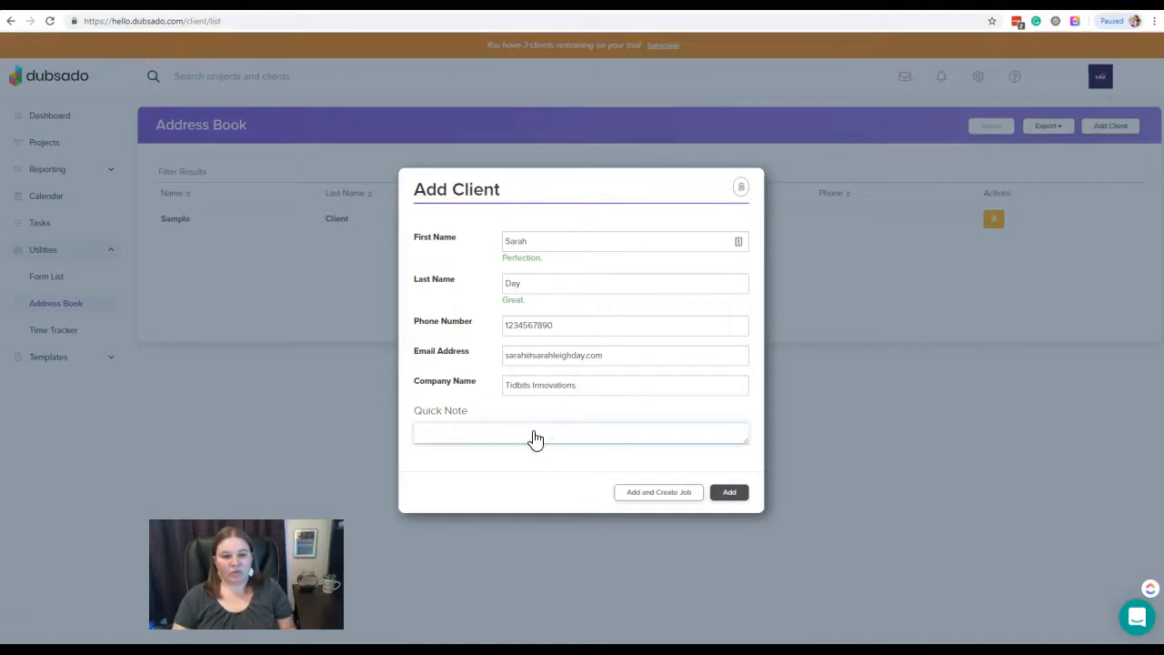
{"action": "type", "text": "met "}
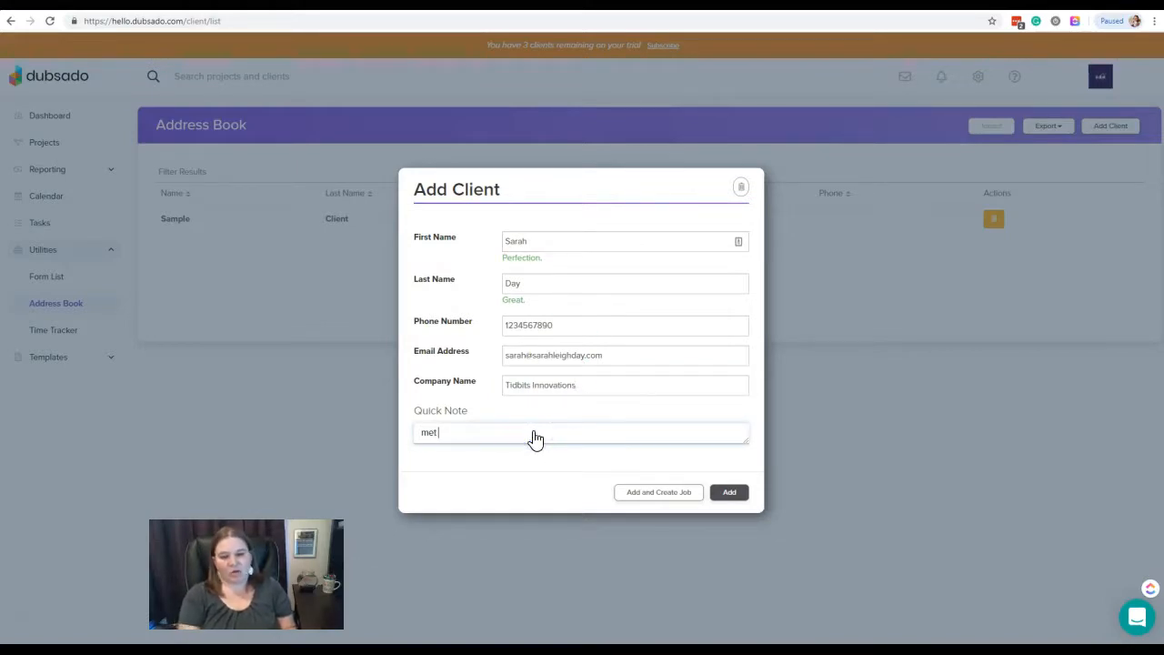
{"action": "type", "text": "at networking event"}
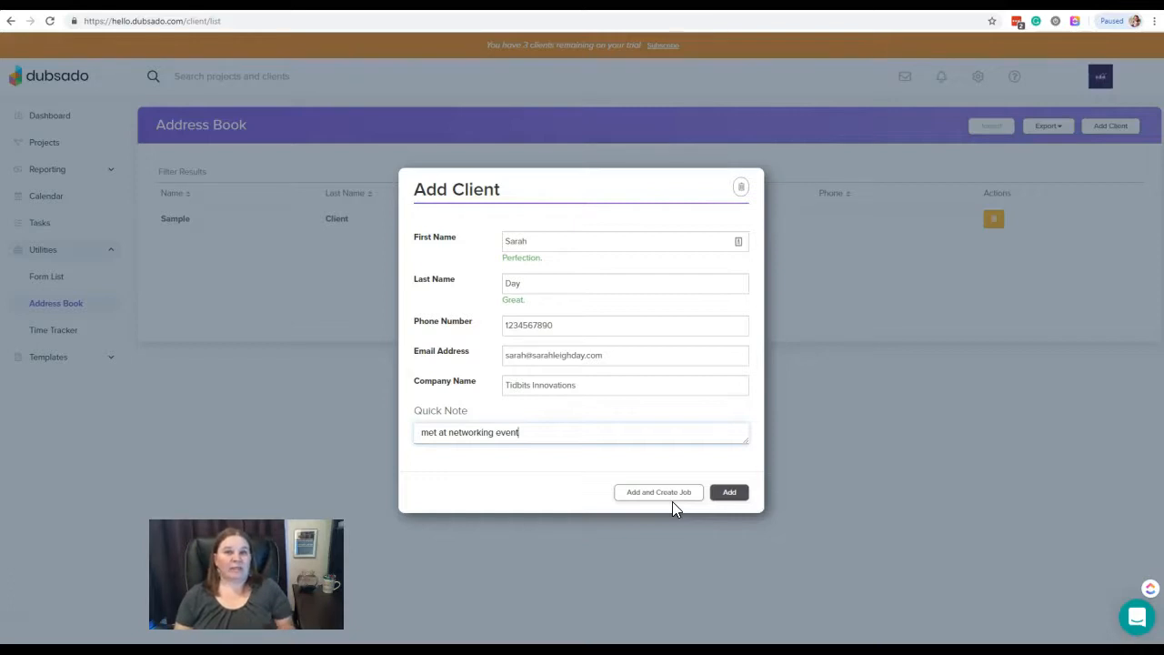
- Save the new Tidbits Innovations client so their profile page opens
{"action": "left_click", "coordinate": [737, 503]}
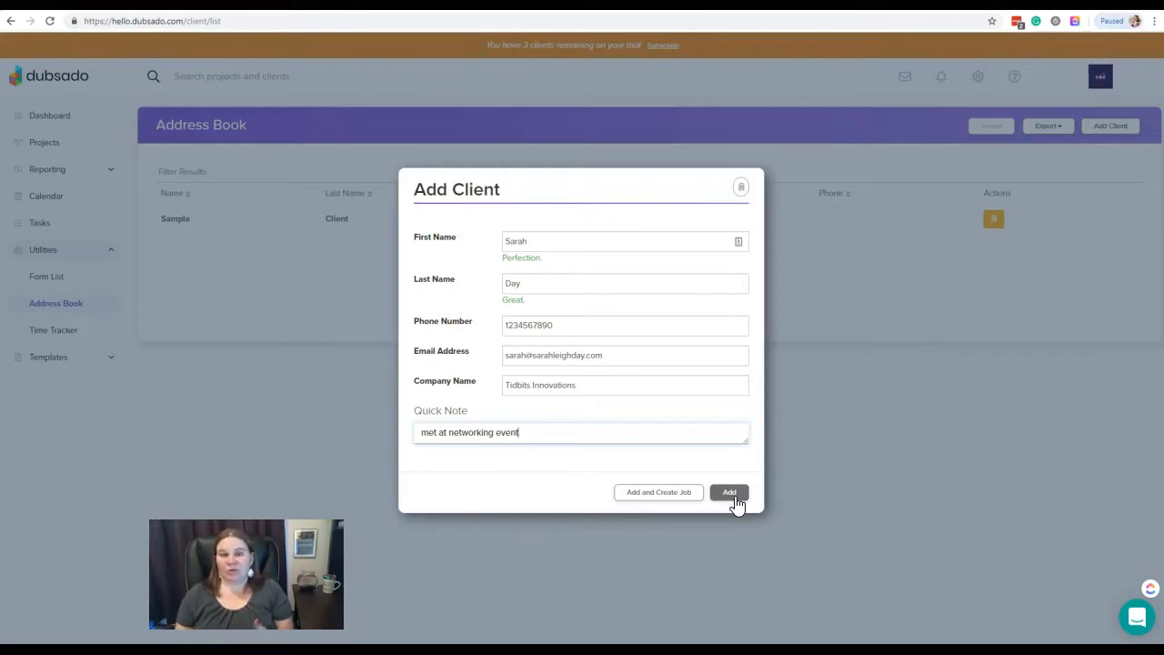
{"action": "left_click", "coordinate": [731, 495]}
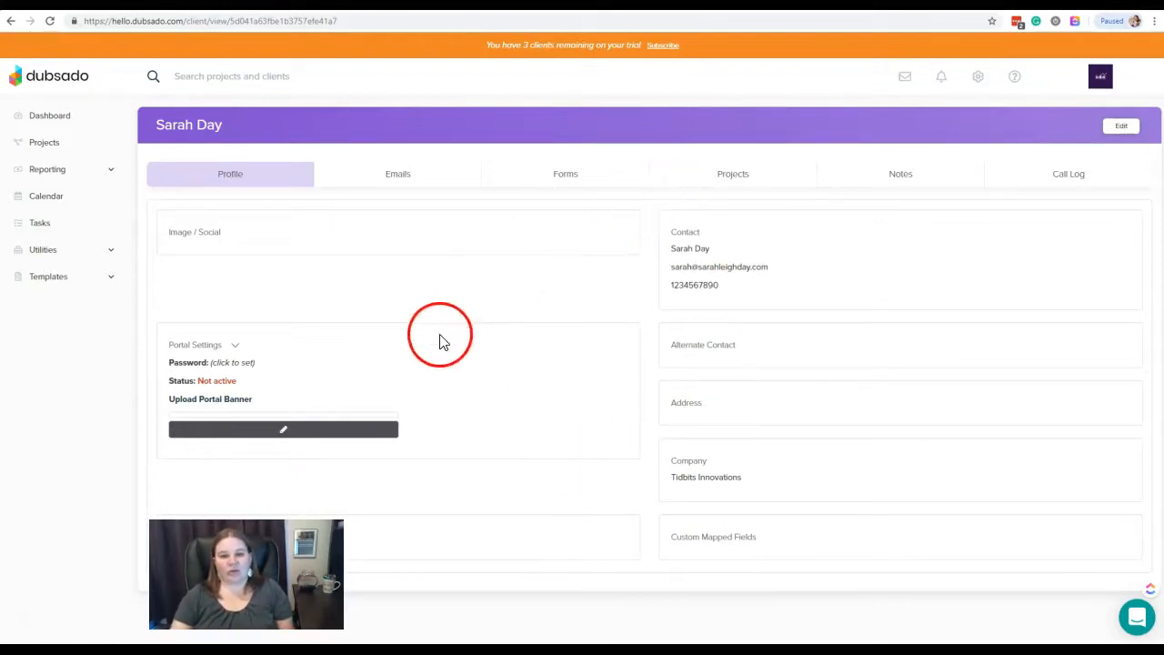
{"action": "left_click", "coordinate": [59, 257]}
{"action": "left_click", "coordinate": [57, 305]}
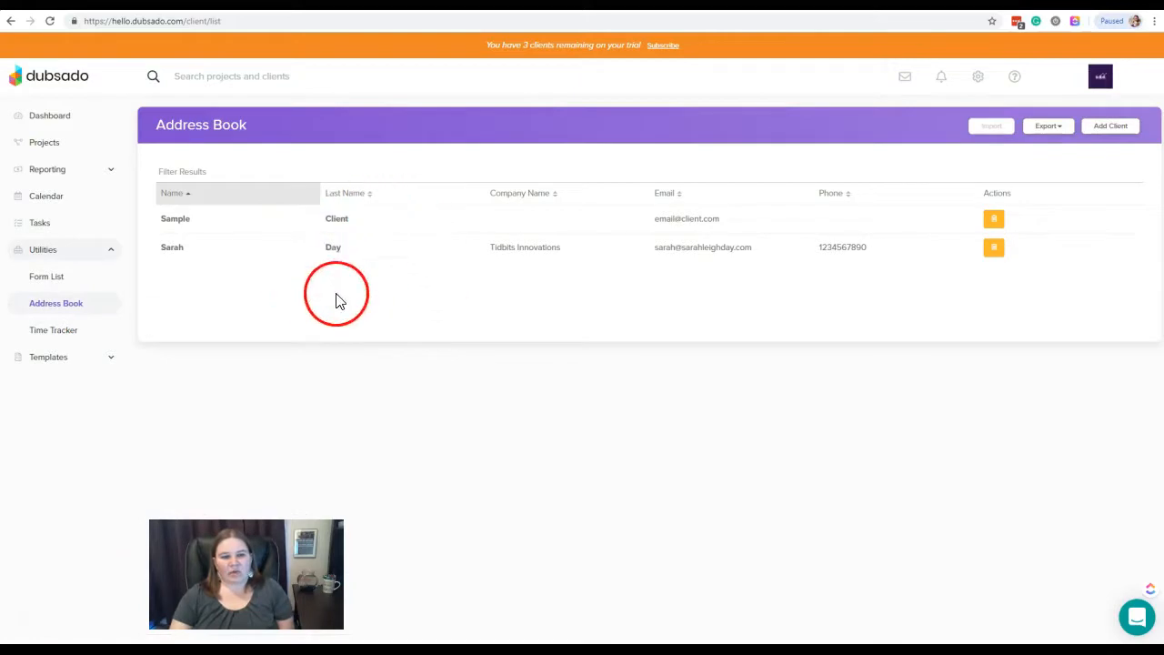
{"action": "left_click", "coordinate": [332, 247]}
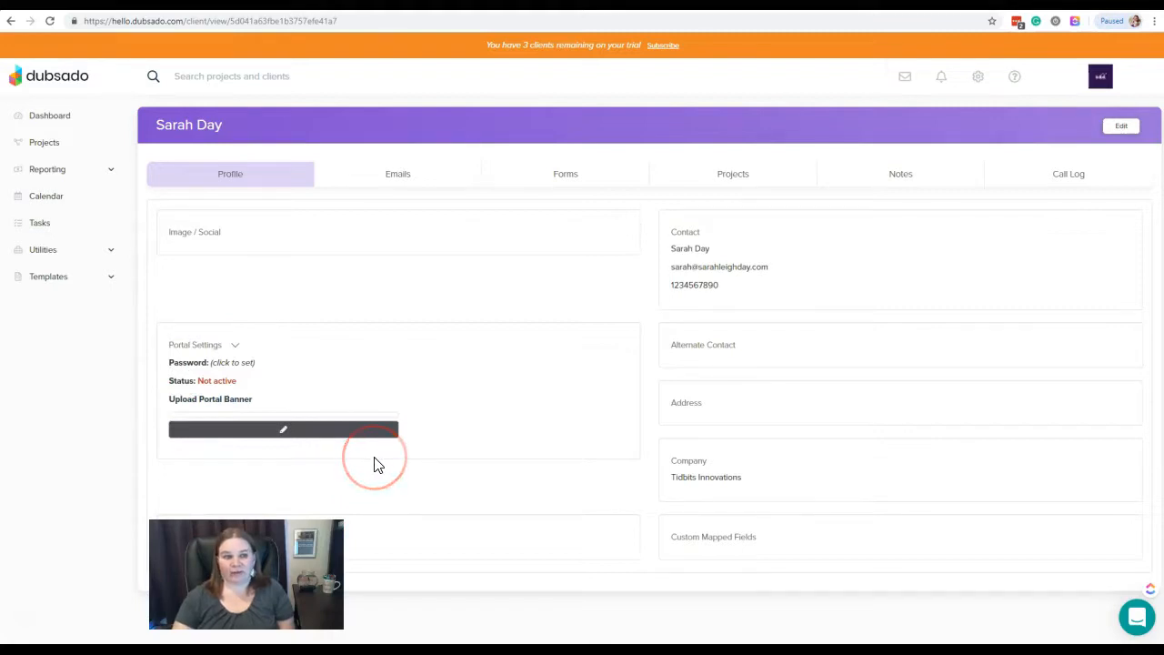
{"action": "left_click", "coordinate": [236, 344]}
{"action": "left_click", "coordinate": [252, 314]}
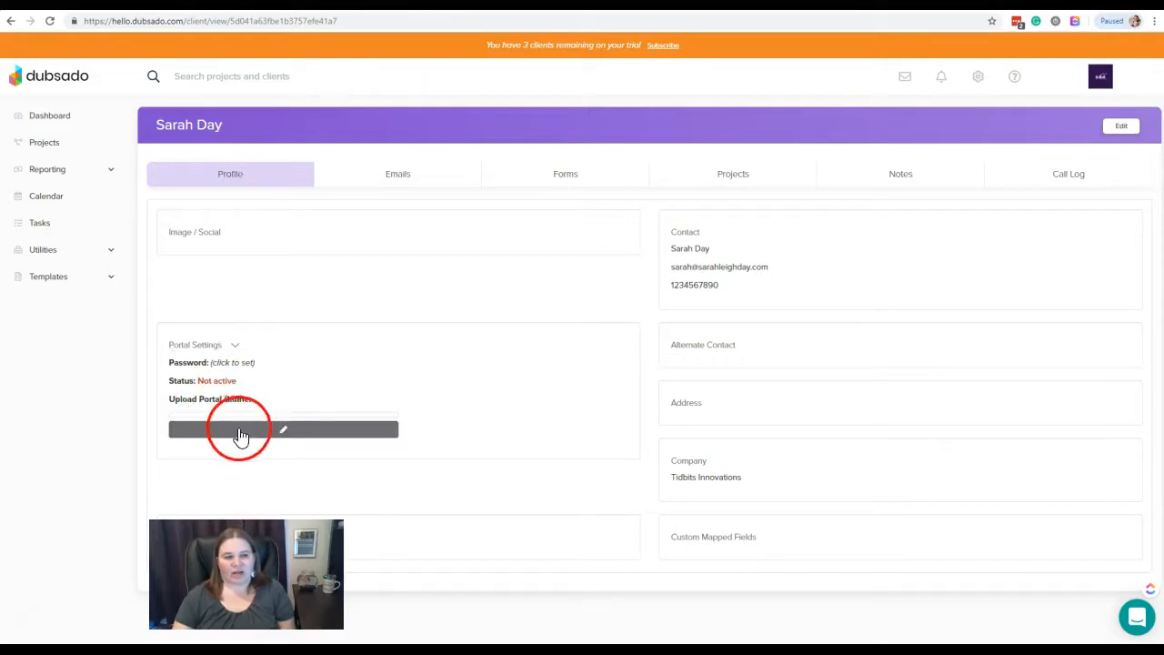
{"action": "left_click", "coordinate": [289, 435]}
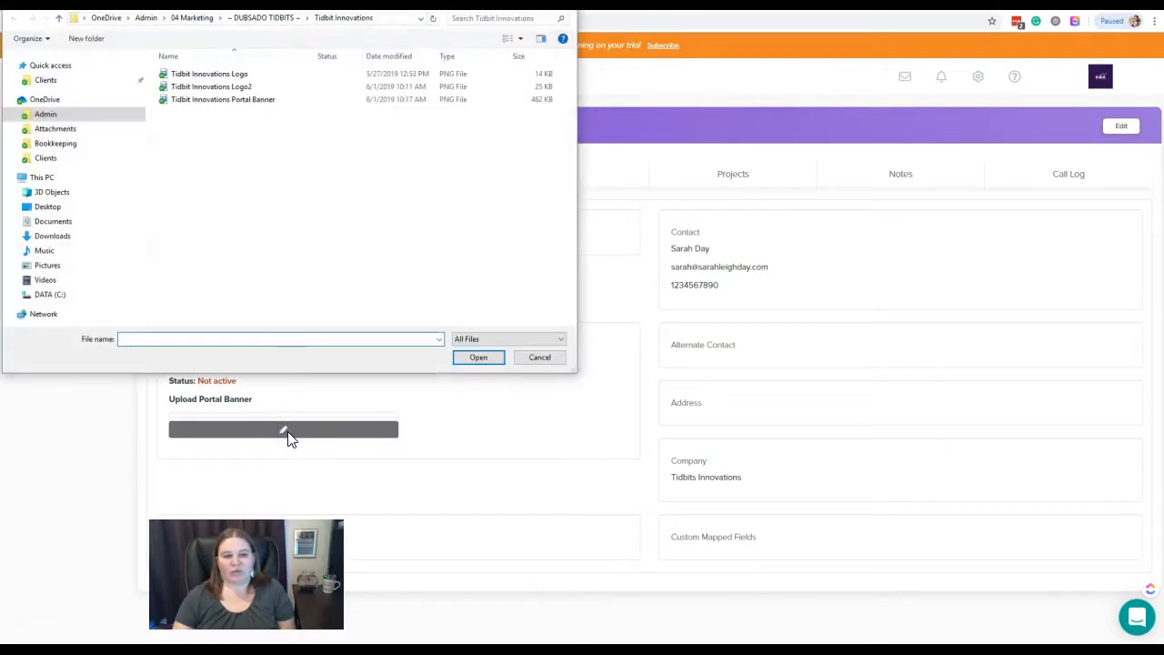
{"action": "left_click", "coordinate": [536, 360]}
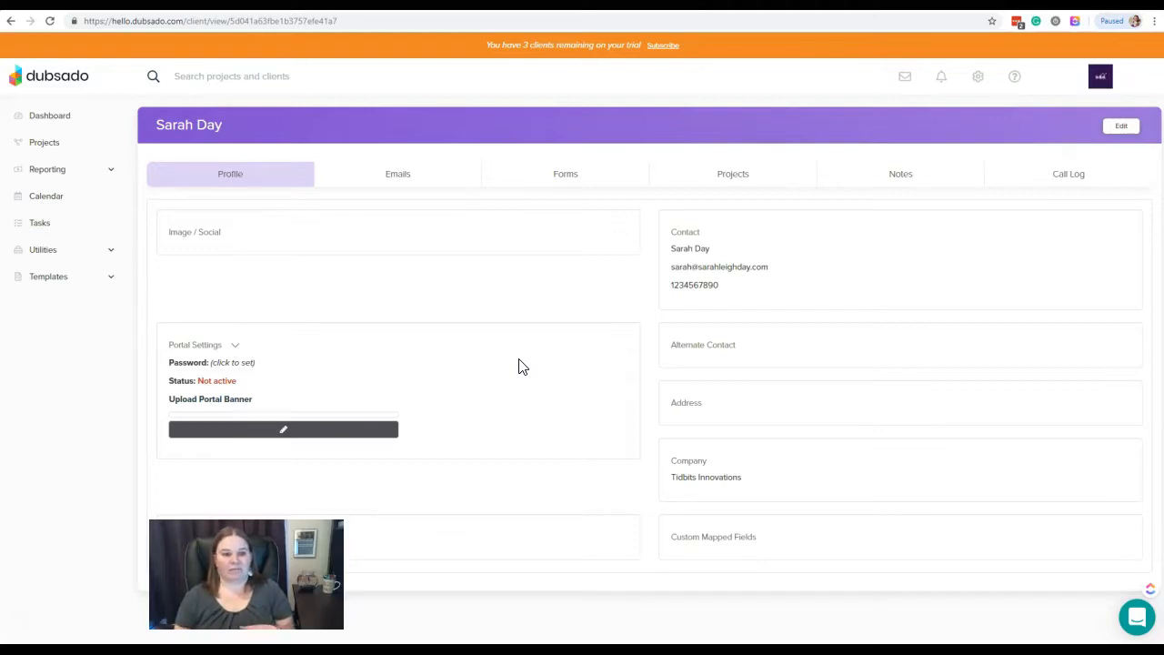
{"action": "left_click", "coordinate": [514, 362]}
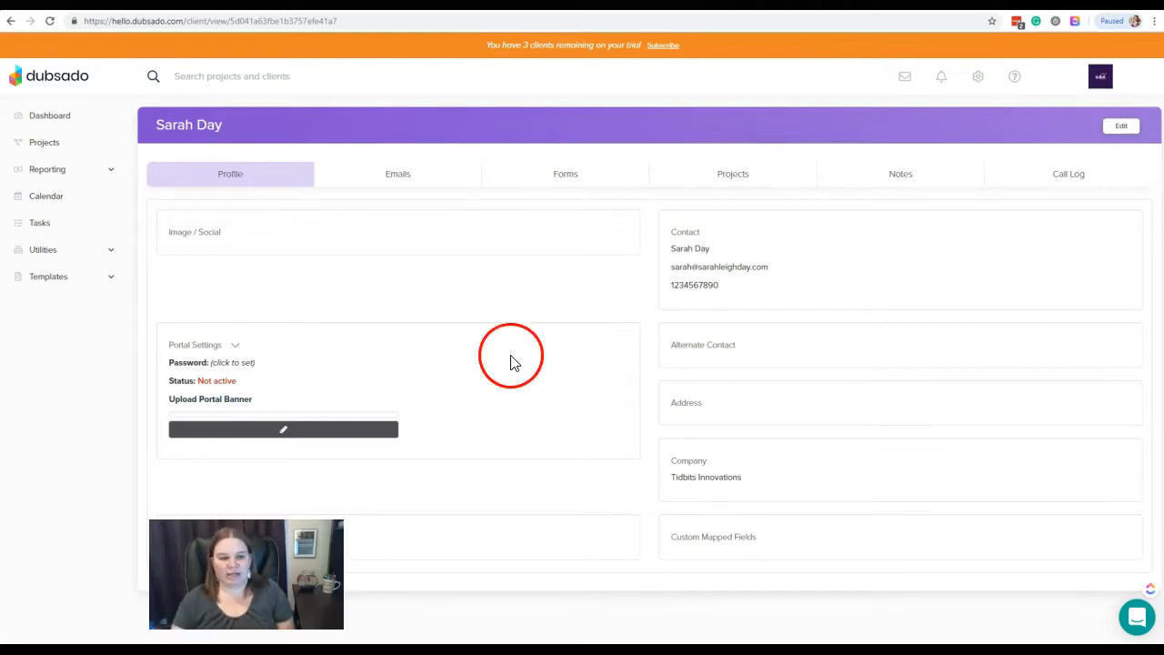